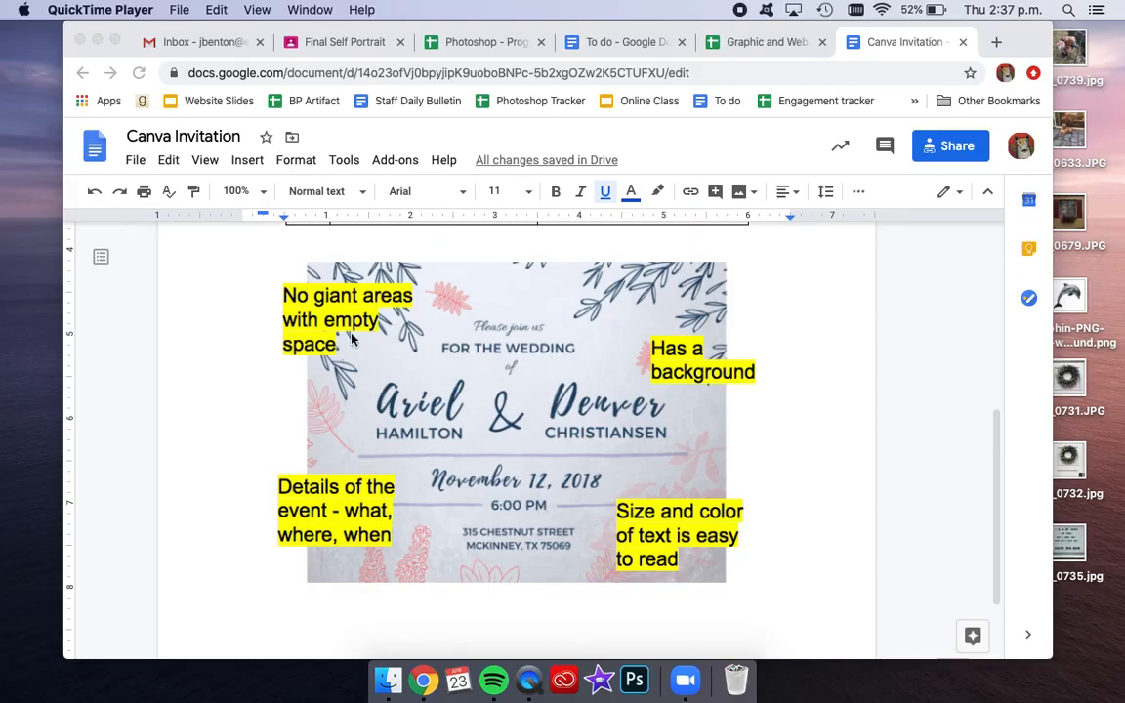
Open the Canva website from the link in the first instruction of the invitation document
{"action": "scroll", "coordinate": [617, 331], "scroll_direction": "up", "scroll_amount": 5}
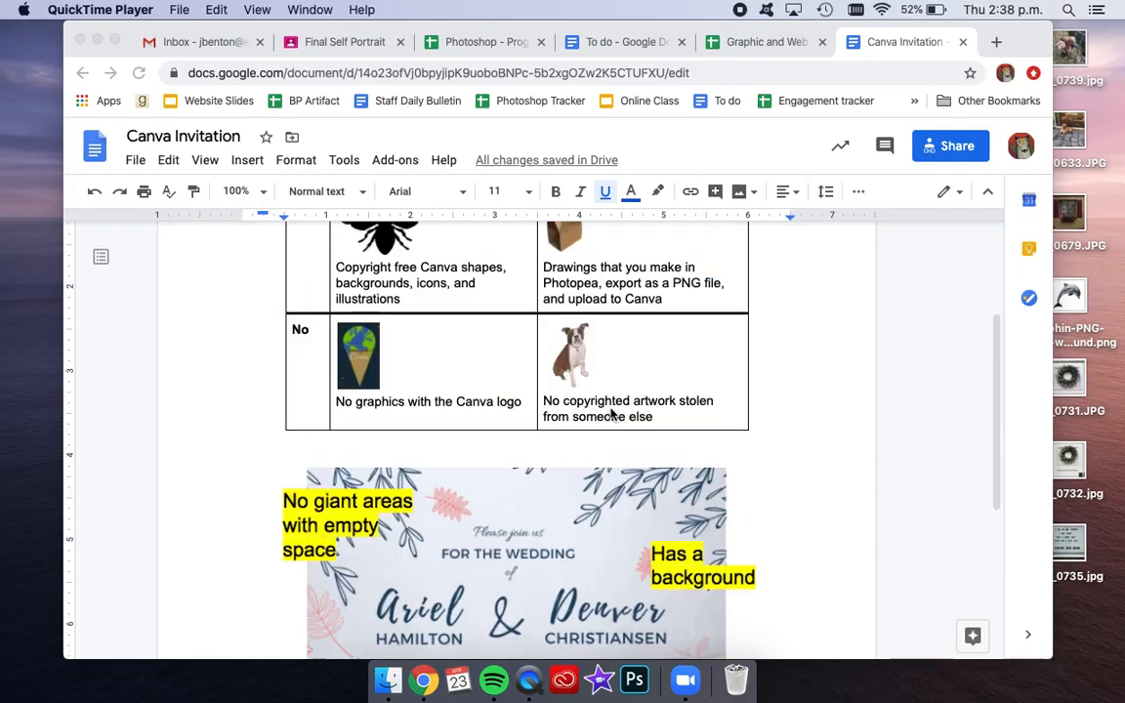
{"action": "left_click", "coordinate": [379, 326]}
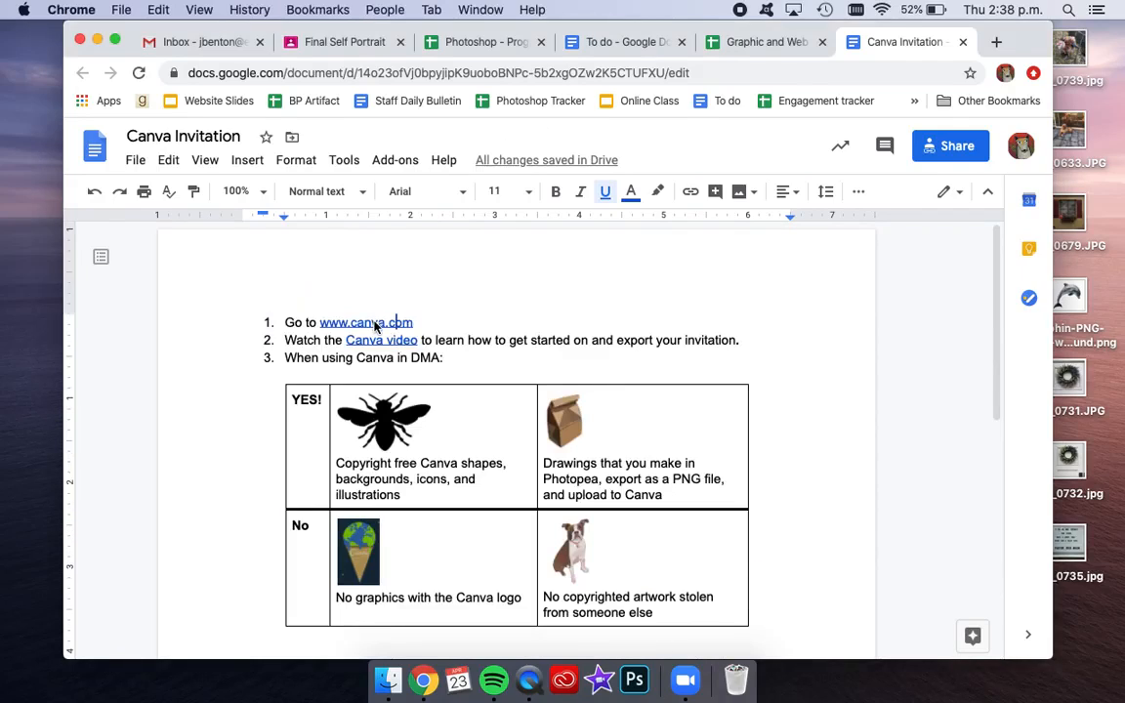
{"action": "left_click", "coordinate": [388, 325]}
{"action": "left_click", "coordinate": [386, 349]}
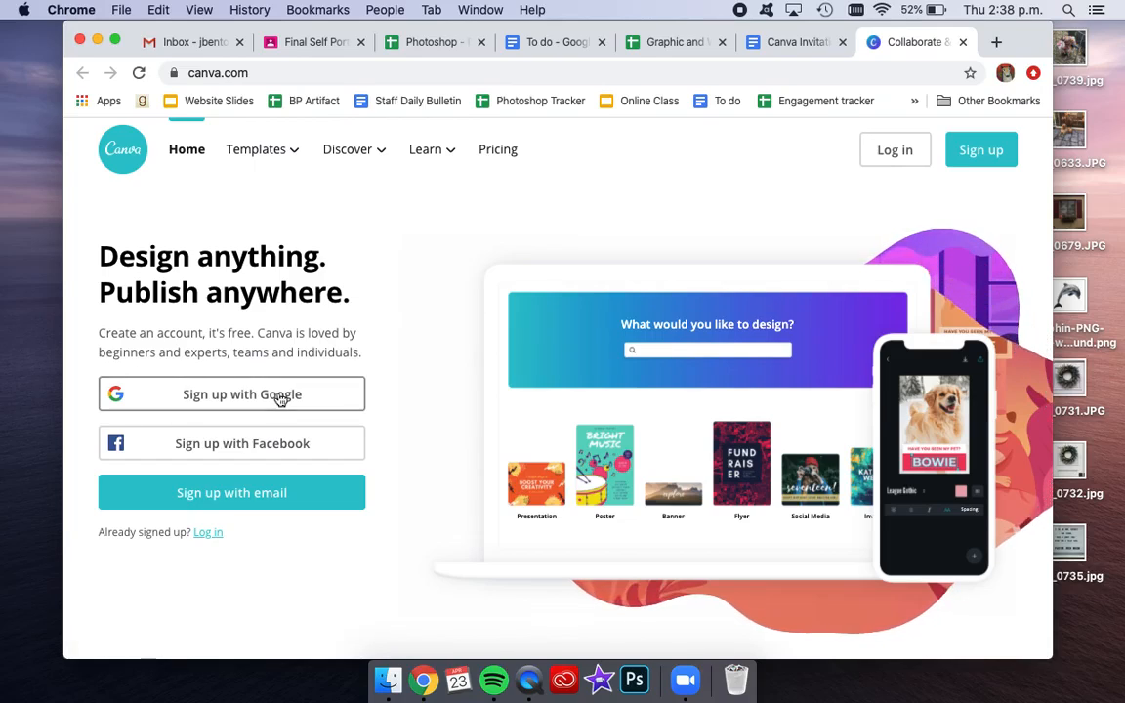
Log in to Canva with the school Google account
{"action": "left_click", "coordinate": [884, 156]}
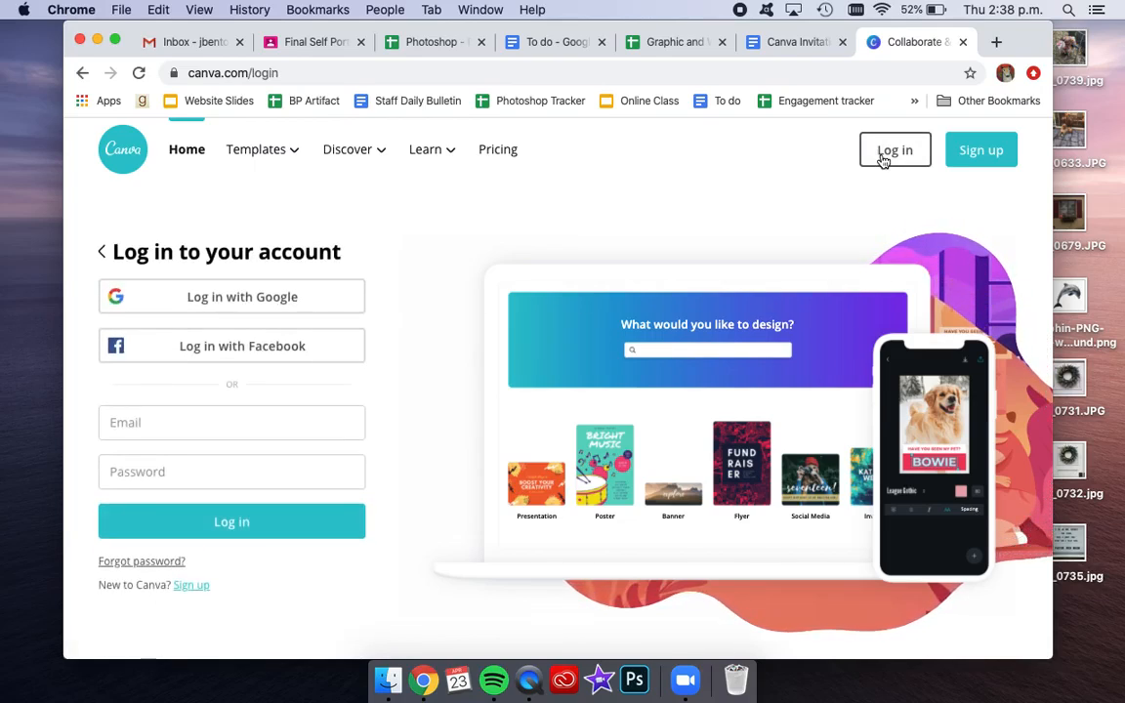
{"action": "left_click", "coordinate": [154, 297]}
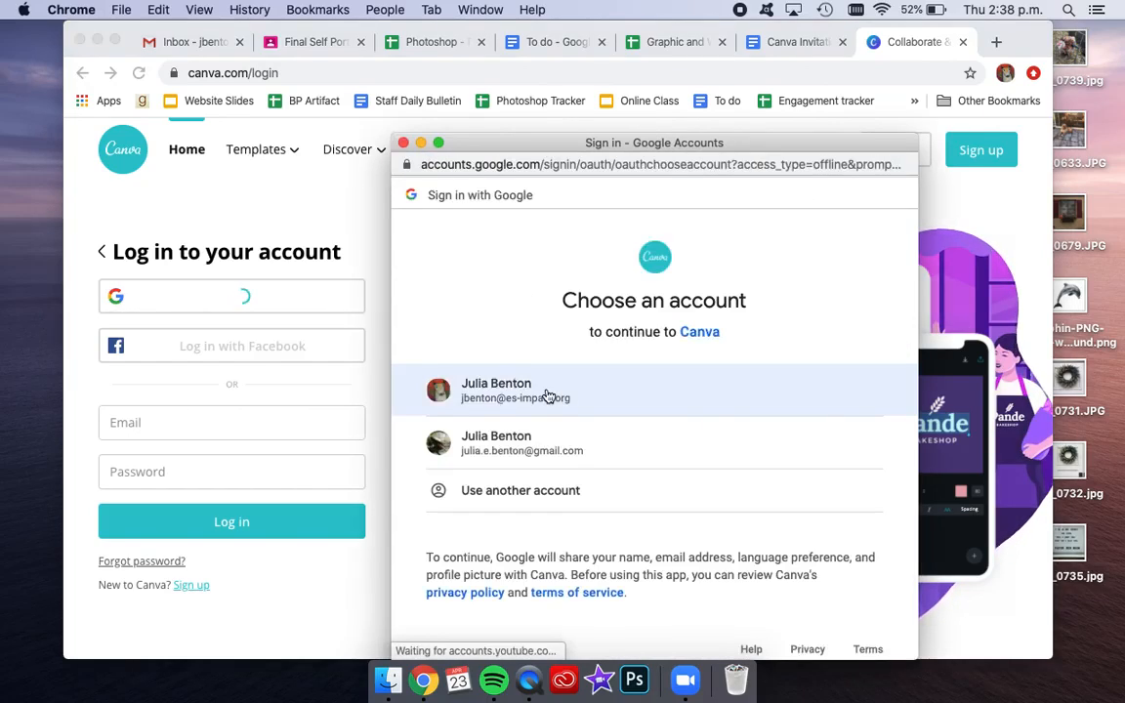
{"action": "left_click", "coordinate": [510, 401]}
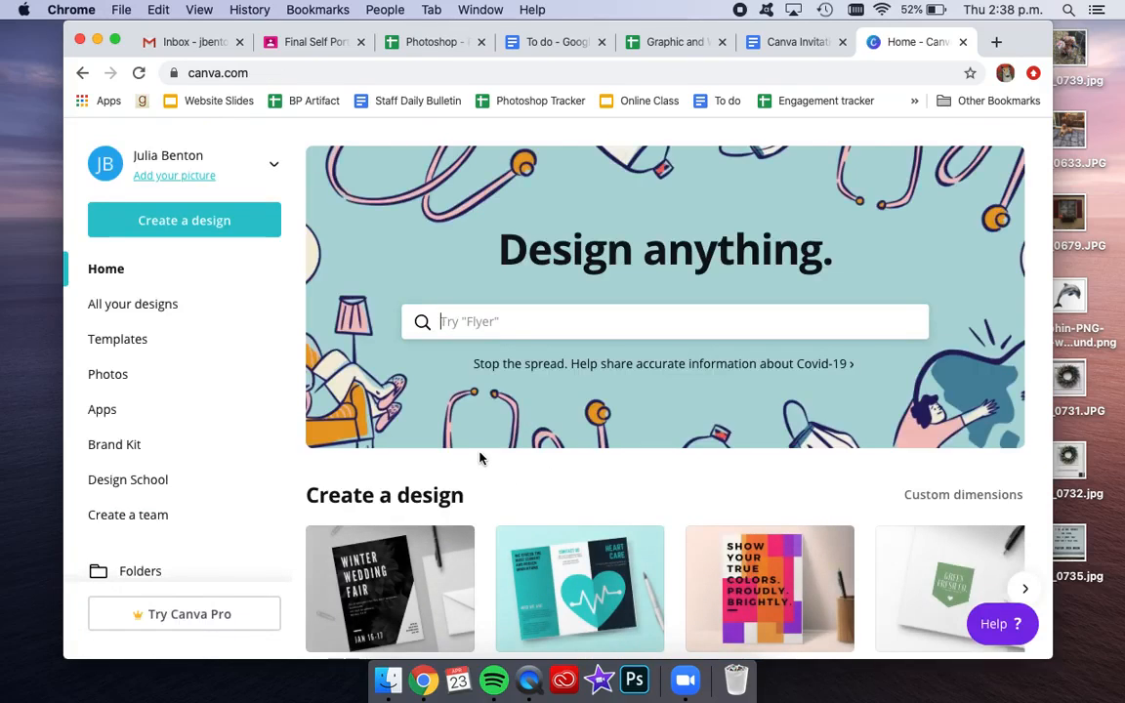
Create a blank US Letter Document design in Canva
{"action": "scroll", "coordinate": [479, 457], "scroll_direction": "down", "scroll_amount": 5}
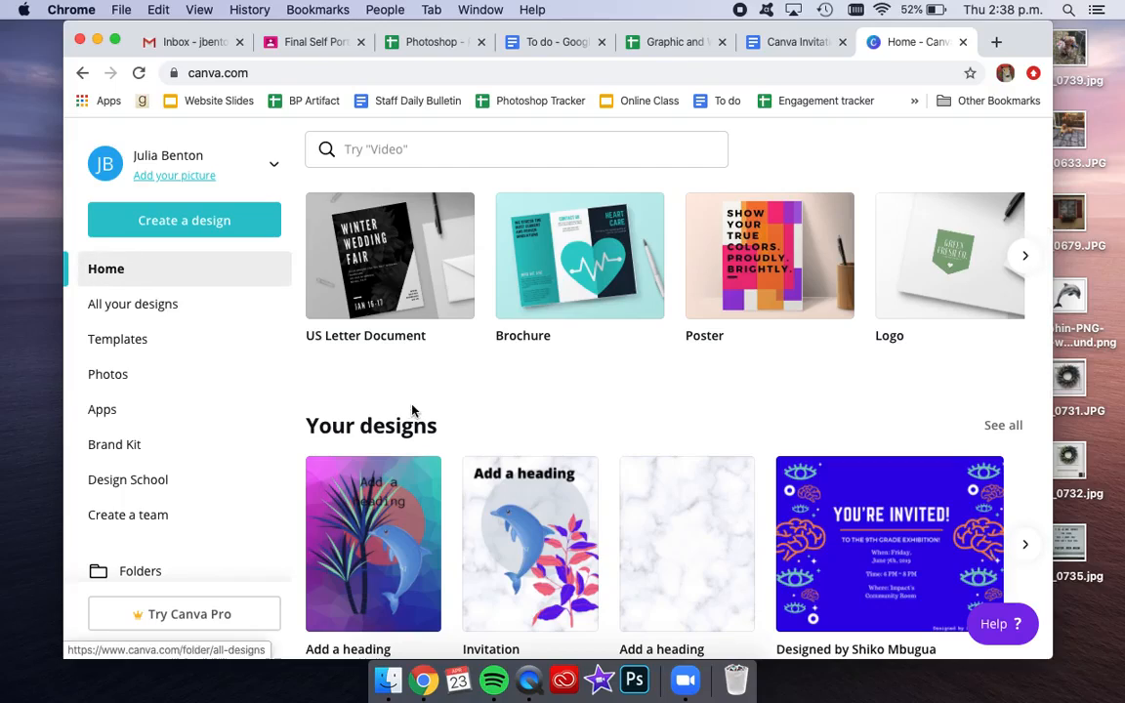
{"action": "scroll", "coordinate": [532, 483], "scroll_direction": "down", "scroll_amount": 1}
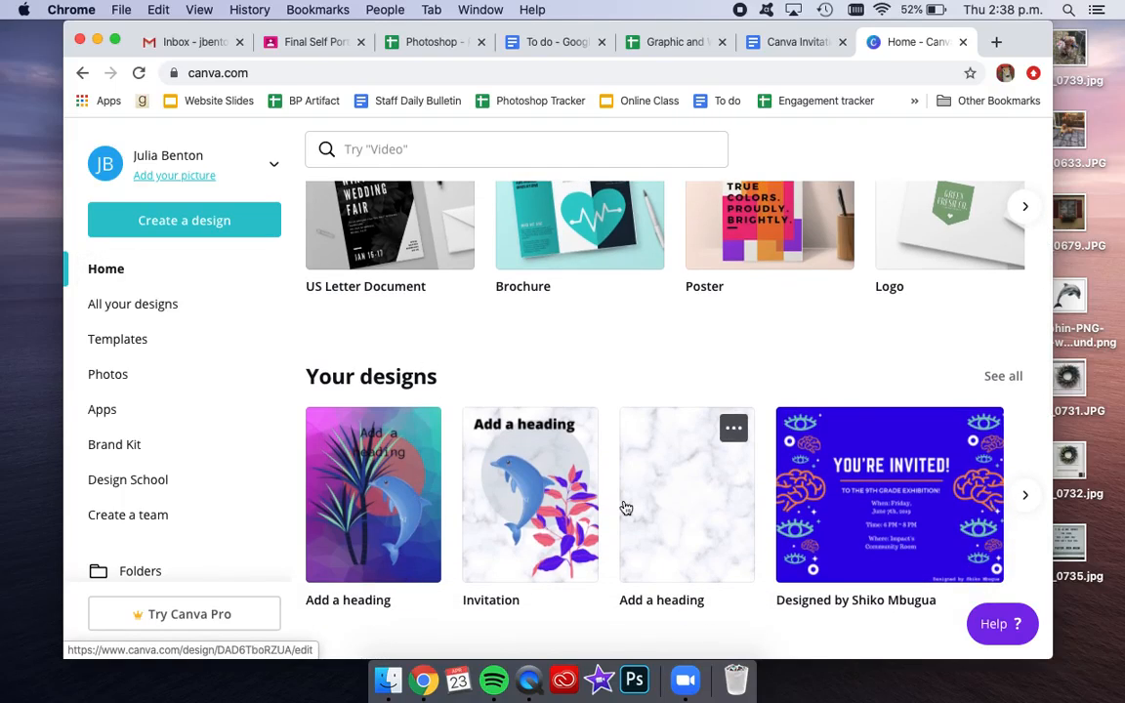
{"action": "scroll", "coordinate": [572, 426], "scroll_direction": "up", "scroll_amount": 5}
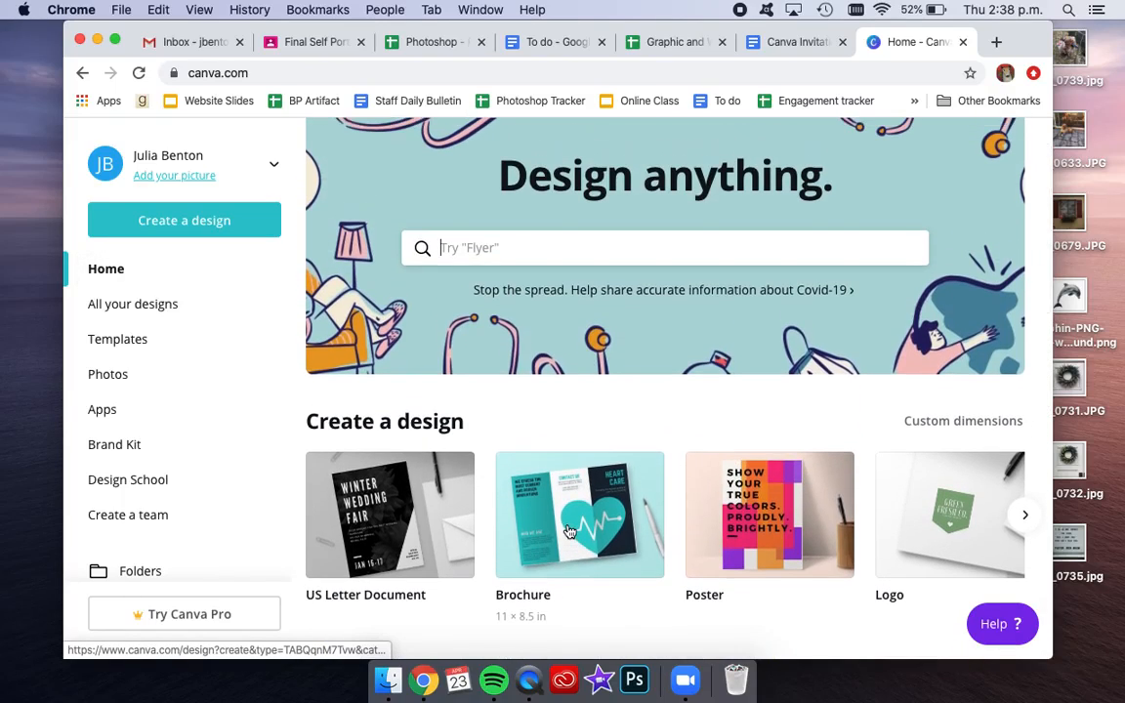
{"action": "scroll", "coordinate": [569, 531], "scroll_direction": "down", "scroll_amount": 1}
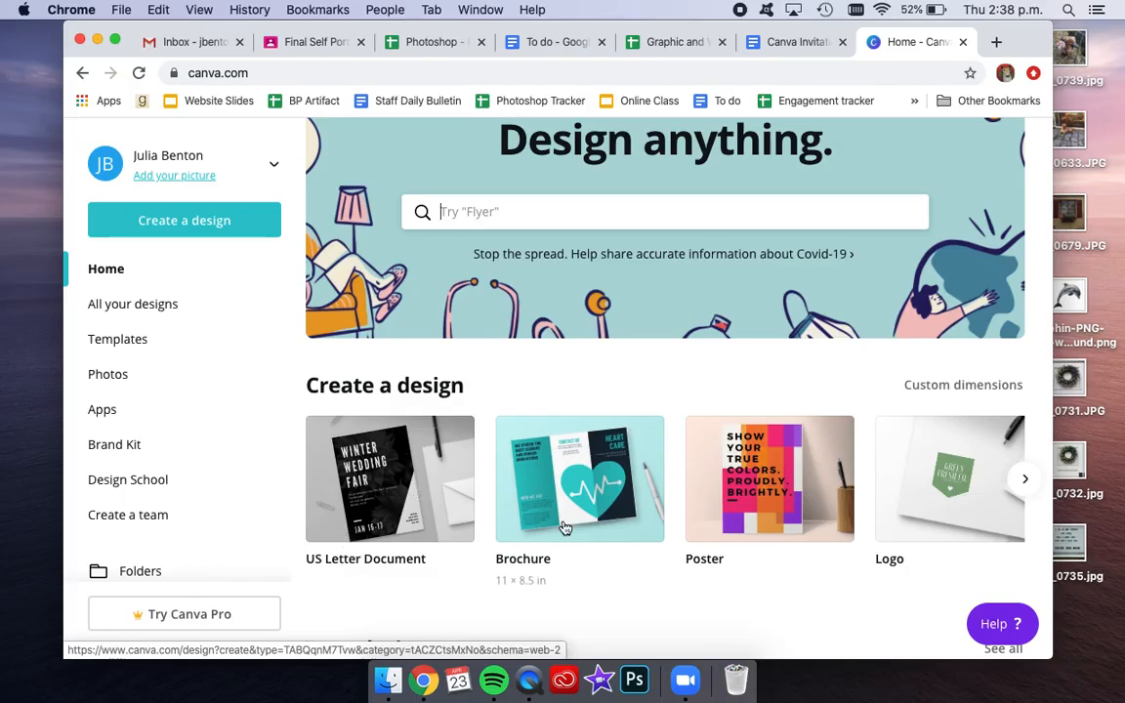
{"action": "left_click", "coordinate": [426, 494]}
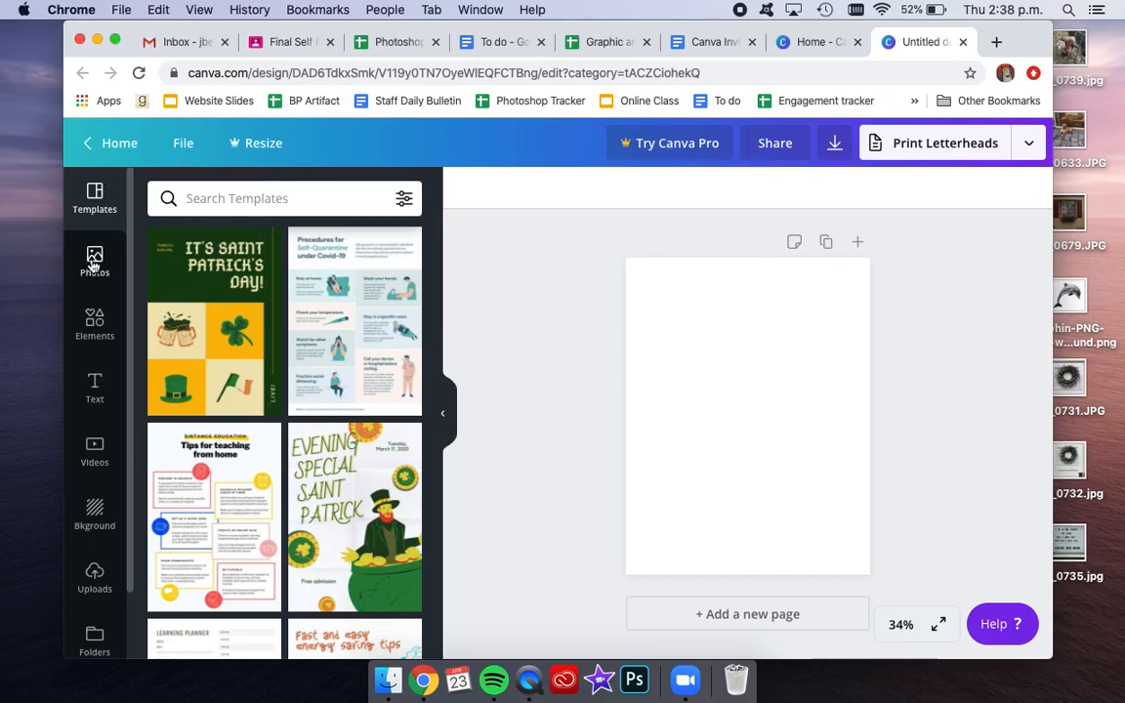
Add a grey circle from the basic shapes to the middle of the blank page
{"action": "left_click", "coordinate": [95, 324]}
{"action": "scroll", "coordinate": [280, 529], "scroll_direction": "down", "scroll_amount": 1}
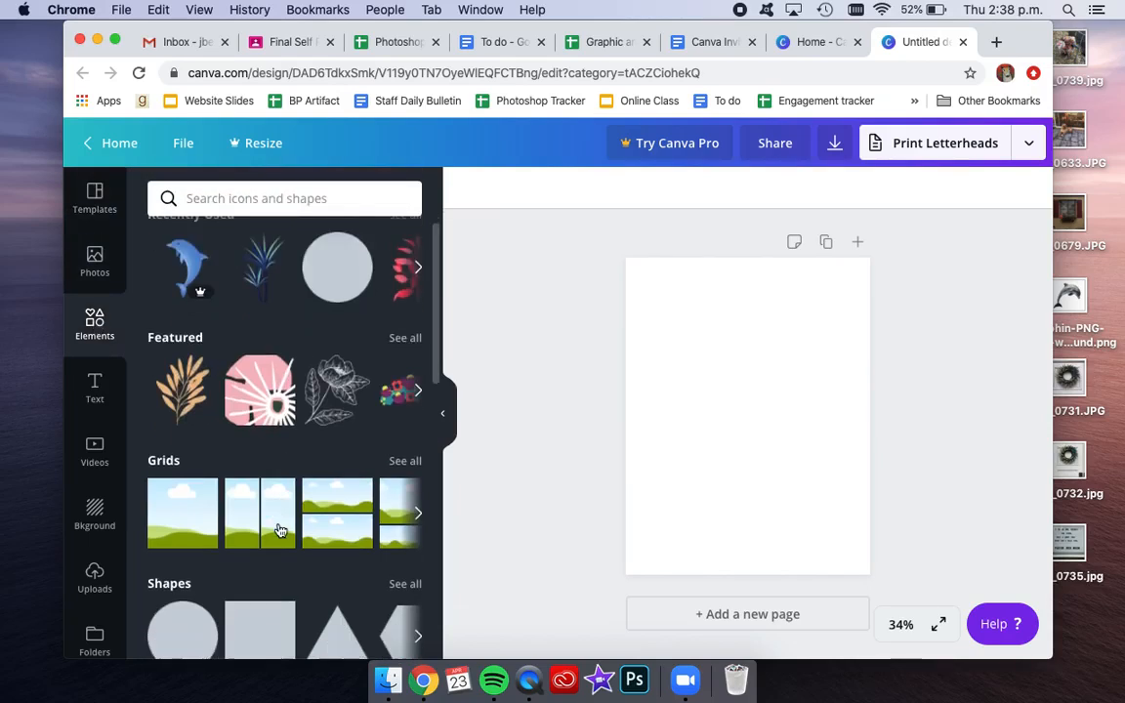
{"action": "scroll", "coordinate": [280, 529], "scroll_direction": "down", "scroll_amount": 7}
{"action": "scroll", "coordinate": [277, 527], "scroll_direction": "up", "scroll_amount": 6}
{"action": "left_click_drag", "start_coordinate": [207, 489], "coordinate": [698, 341]}
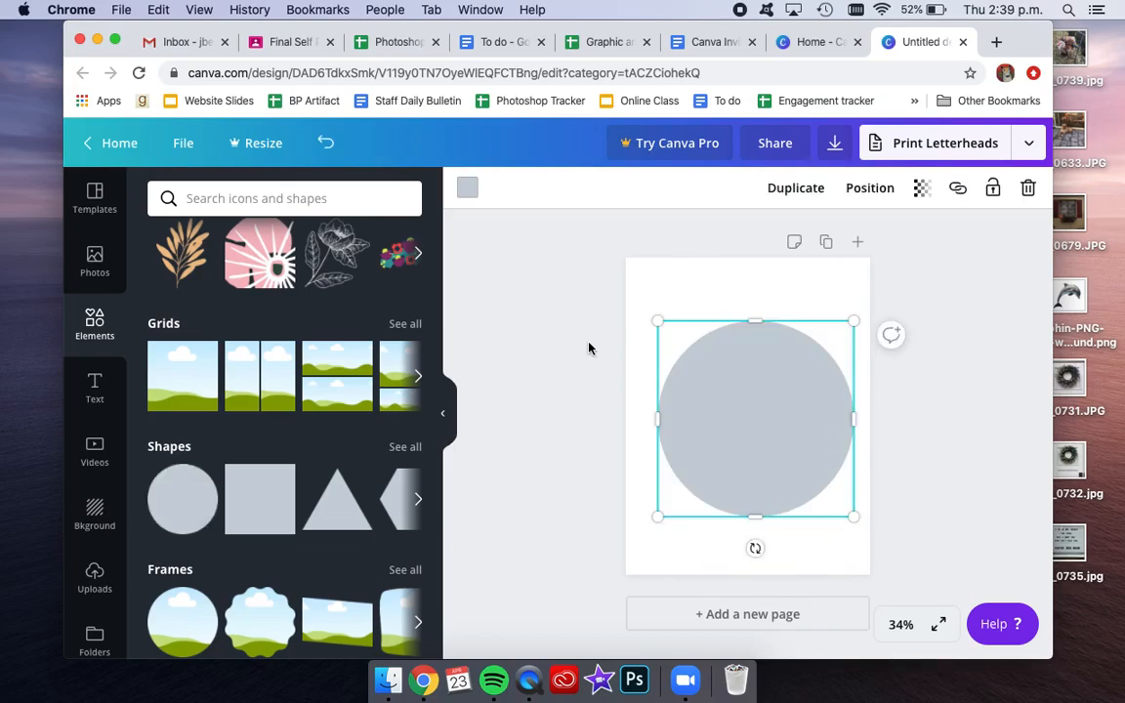
Place the purple leaf illustration from the Bold Foliage collection over the circle
{"action": "scroll", "coordinate": [164, 414], "scroll_direction": "down", "scroll_amount": 5}
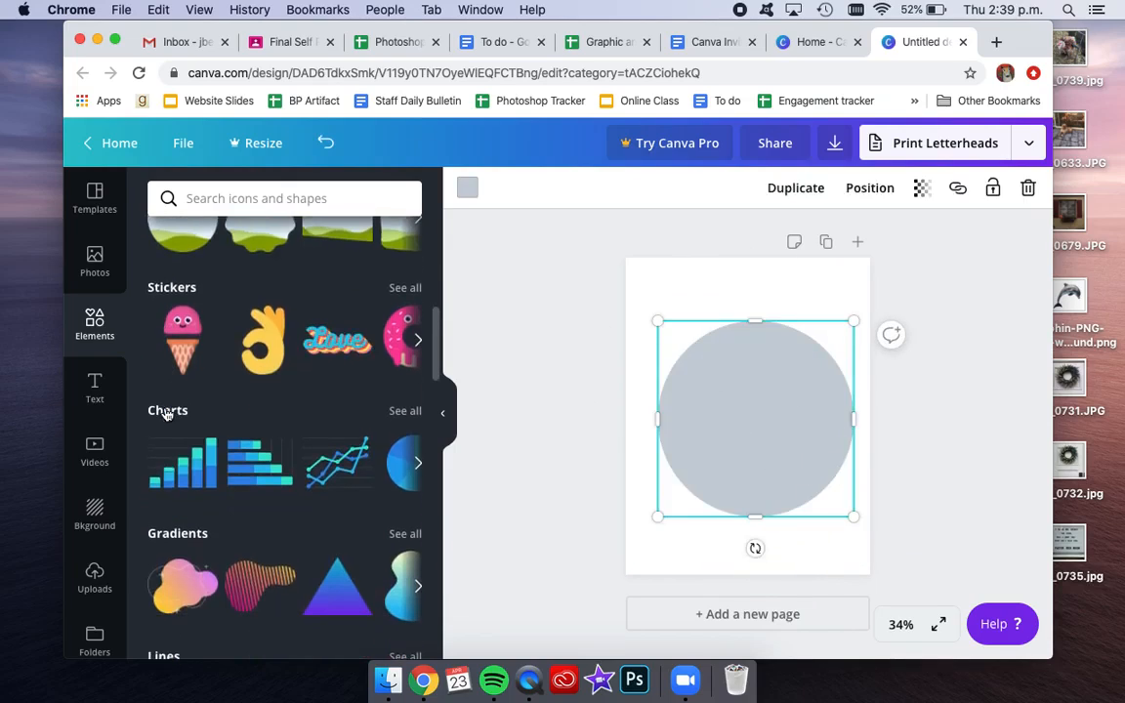
{"action": "scroll", "coordinate": [166, 414], "scroll_direction": "down", "scroll_amount": 6}
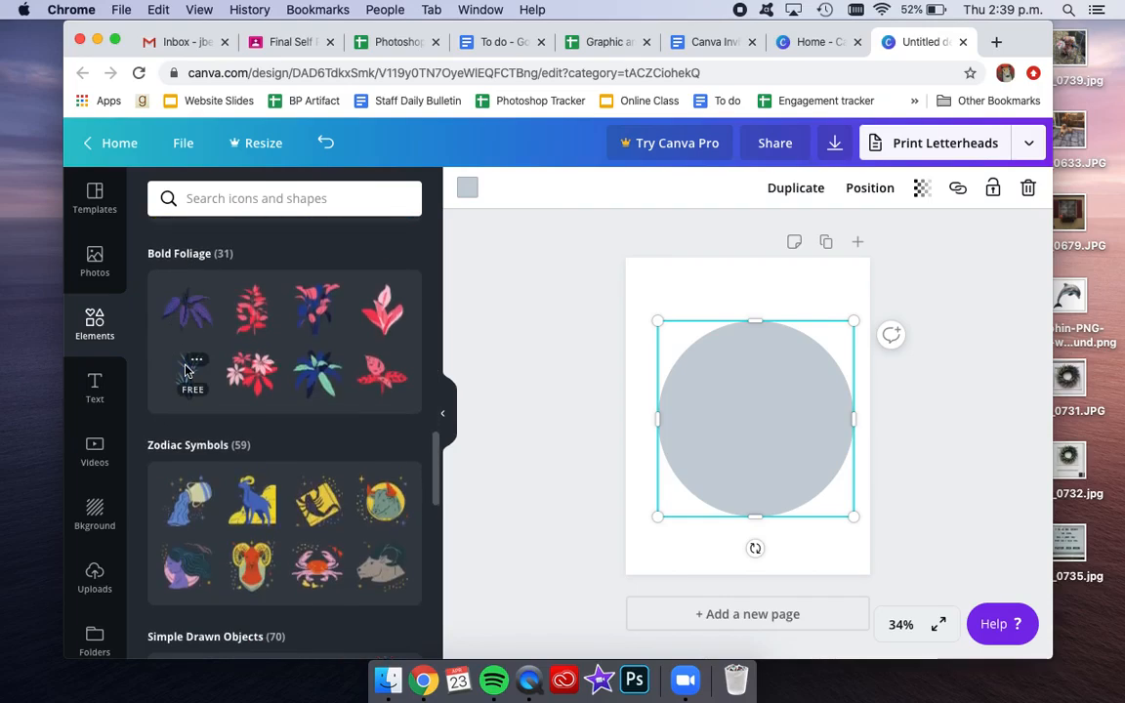
{"action": "left_click_drag", "start_coordinate": [190, 315], "coordinate": [592, 340]}
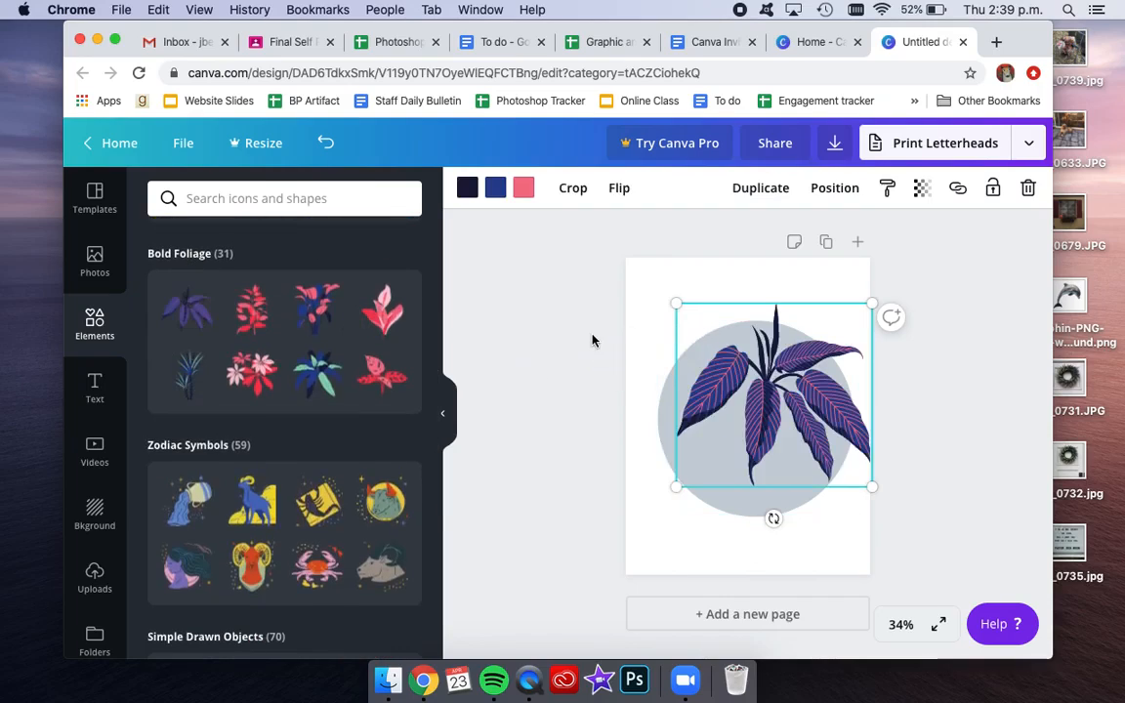
Add a heading text above the circle and make it partly transparent
{"action": "left_click", "coordinate": [92, 389]}
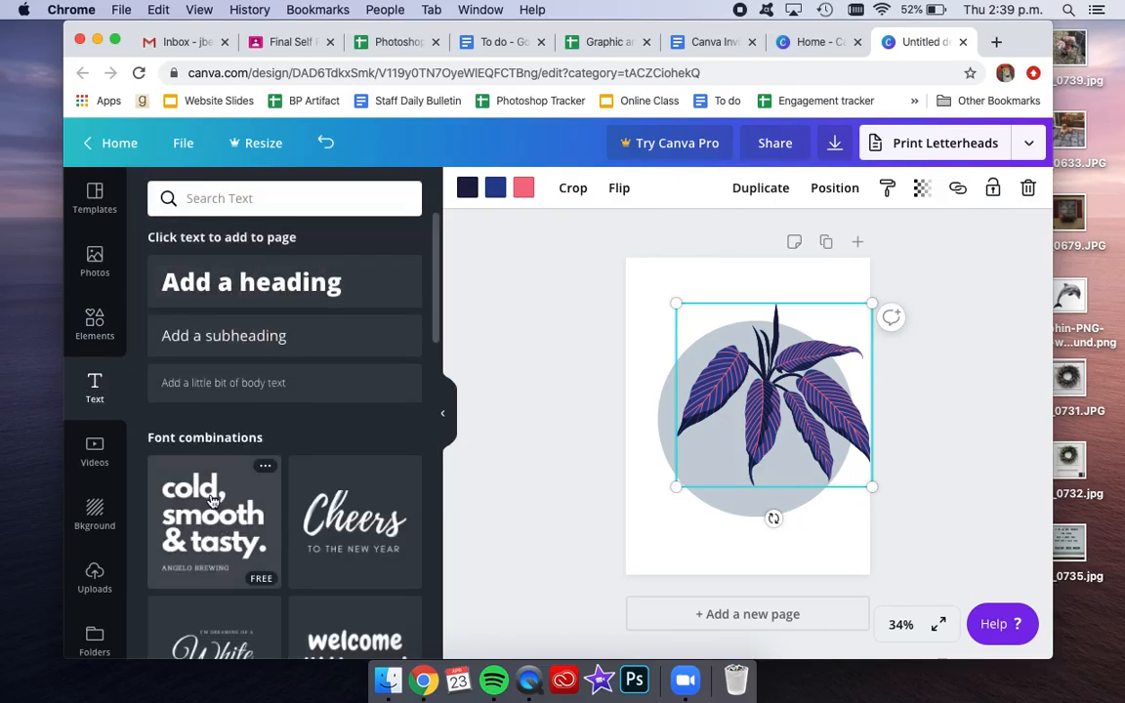
{"action": "left_click_drag", "start_coordinate": [251, 281], "coordinate": [687, 310]}
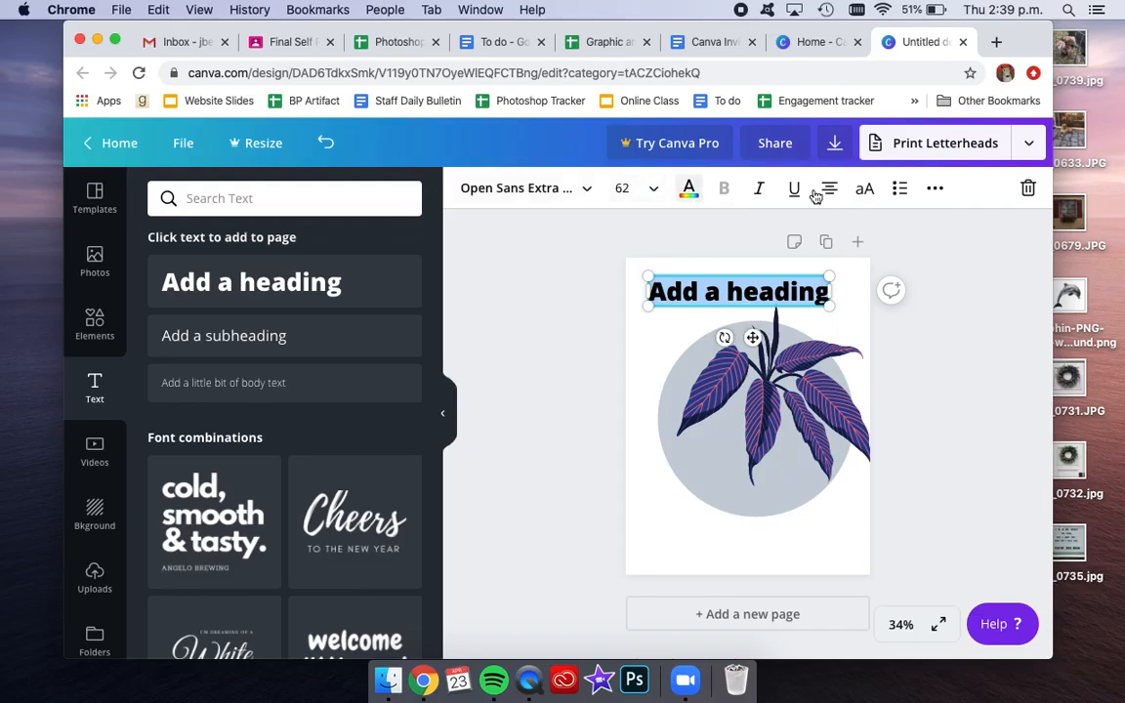
{"action": "left_click", "coordinate": [933, 195]}
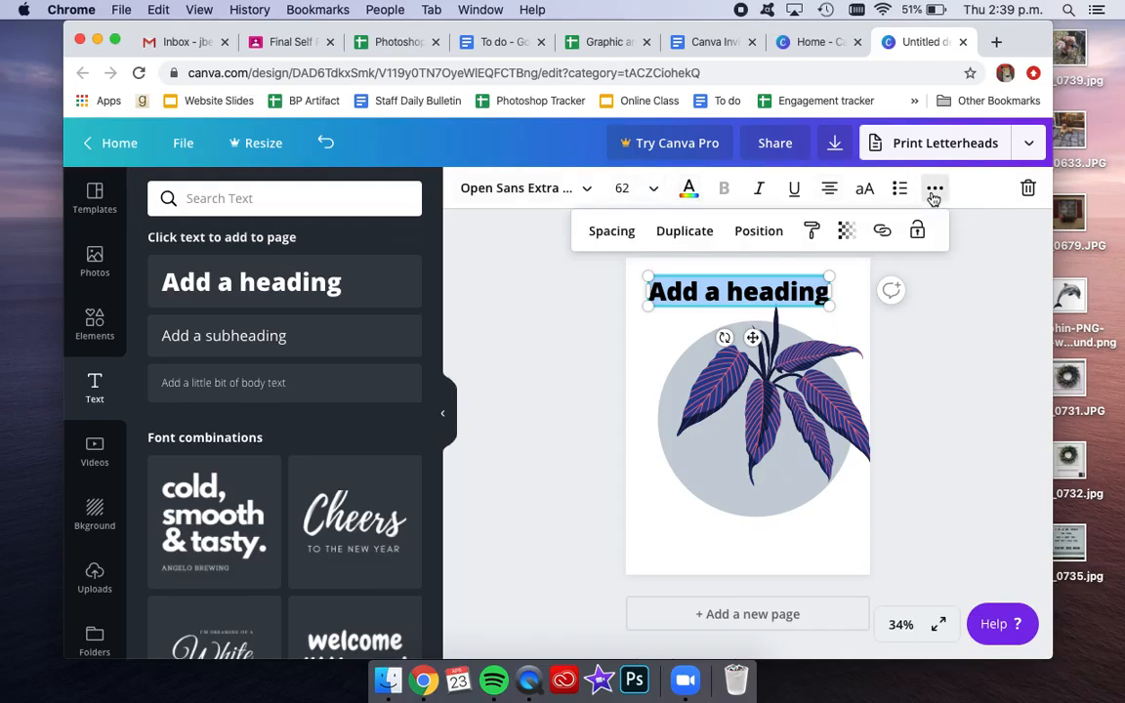
{"action": "left_click", "coordinate": [846, 230]}
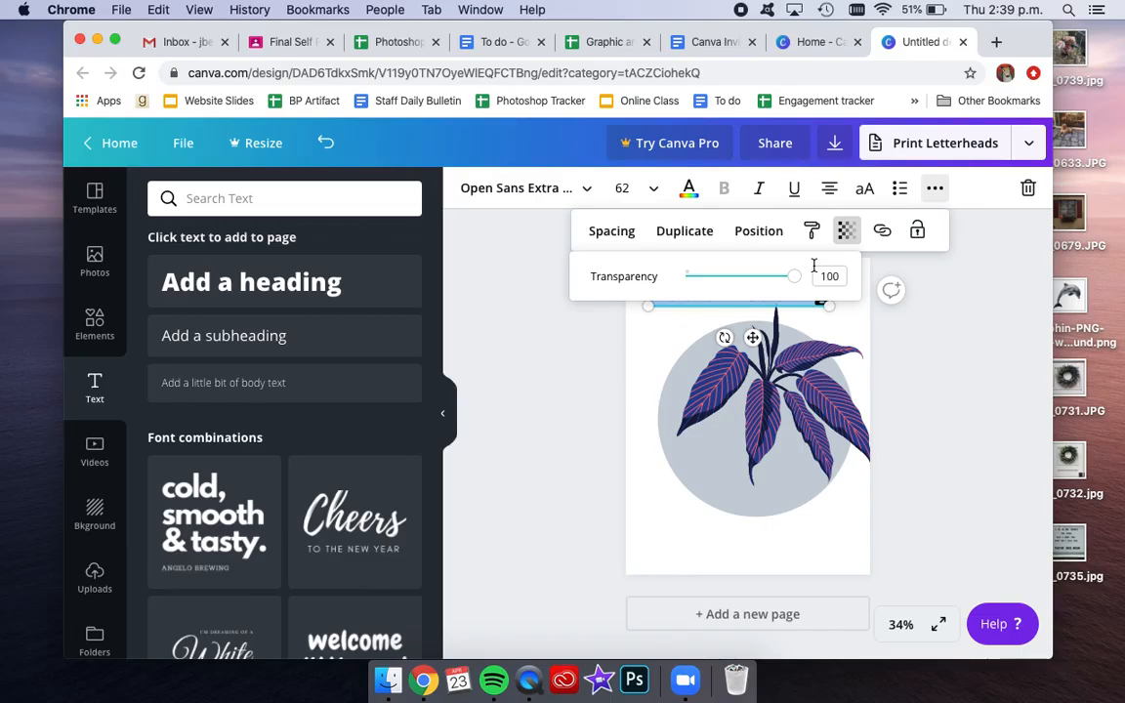
{"action": "left_click_drag", "start_coordinate": [796, 281], "coordinate": [746, 277]}
{"action": "left_click", "coordinate": [776, 303]}
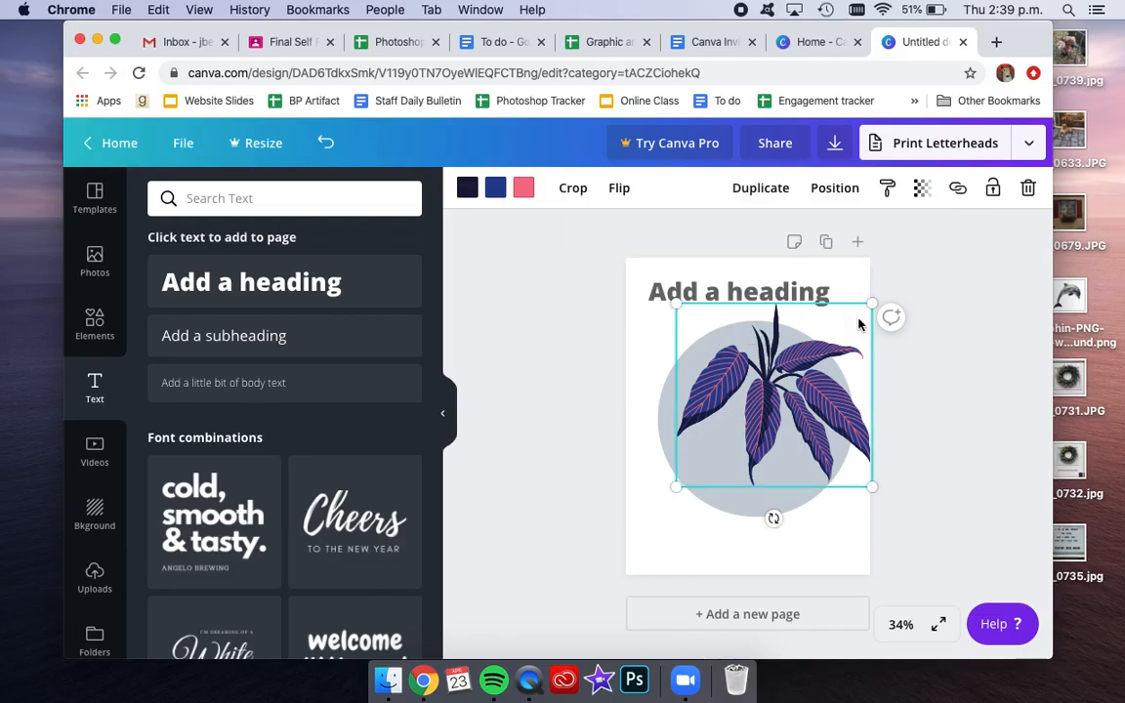
{"action": "left_click", "coordinate": [858, 293]}
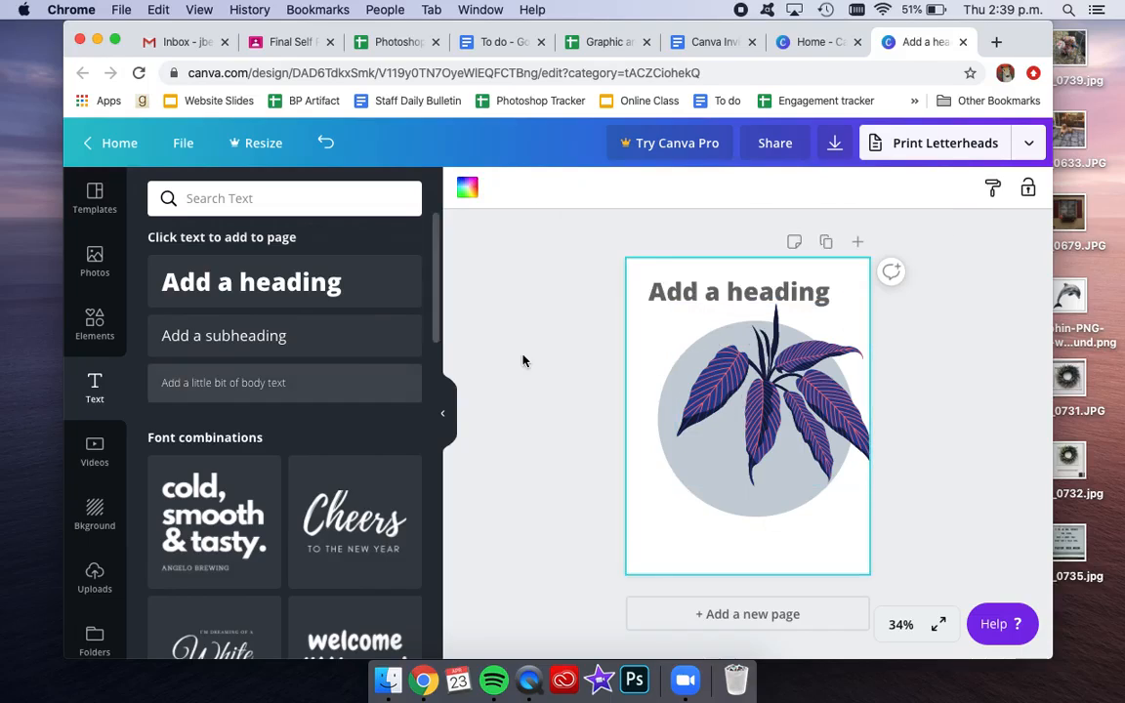
Recolor the dark navy parts of the leaf illustration to teal
{"action": "left_click", "coordinate": [705, 379]}
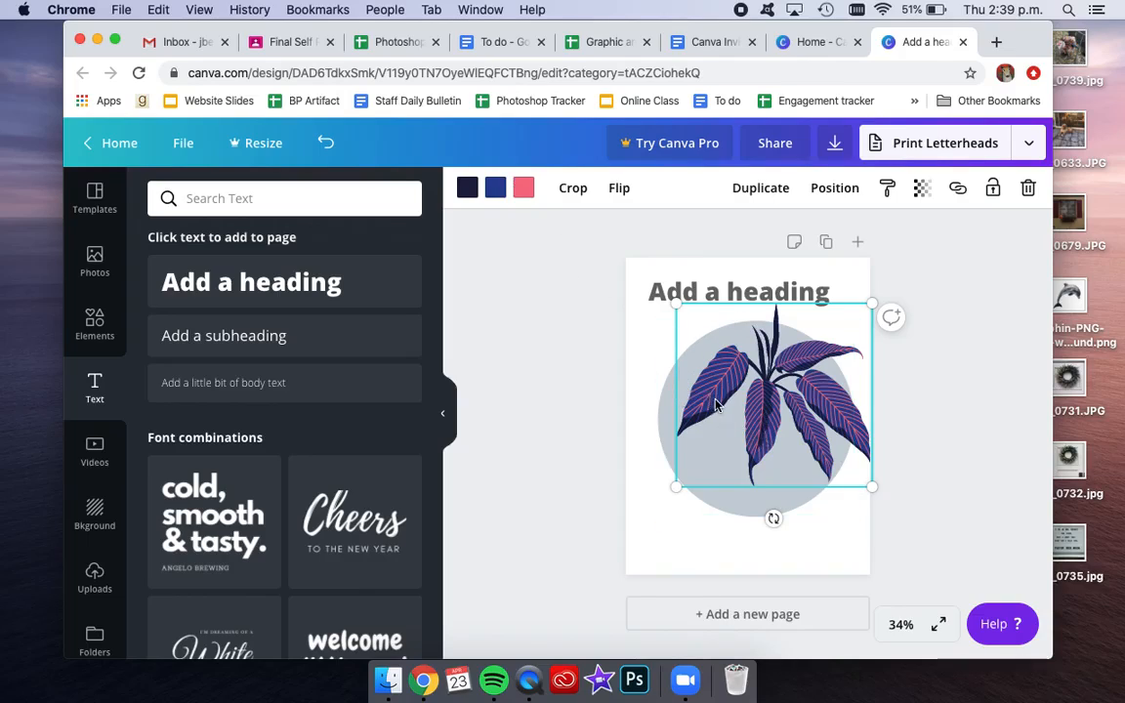
{"action": "left_click", "coordinate": [467, 188]}
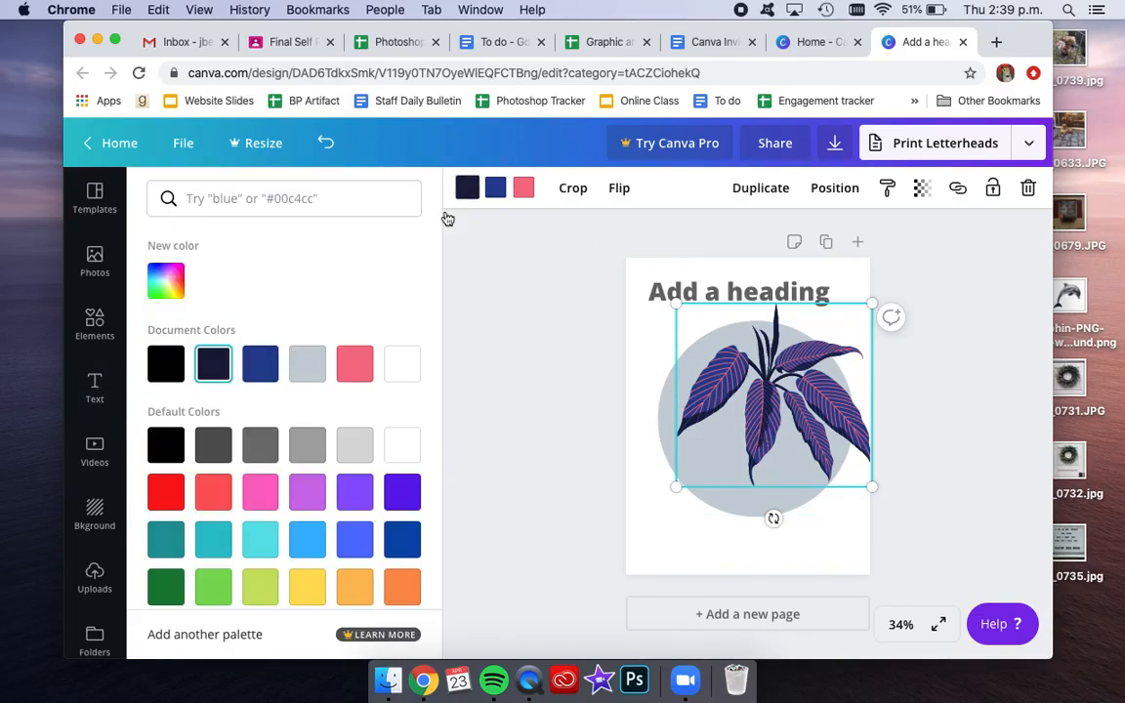
{"action": "scroll", "coordinate": [394, 584], "scroll_direction": "down", "scroll_amount": 1}
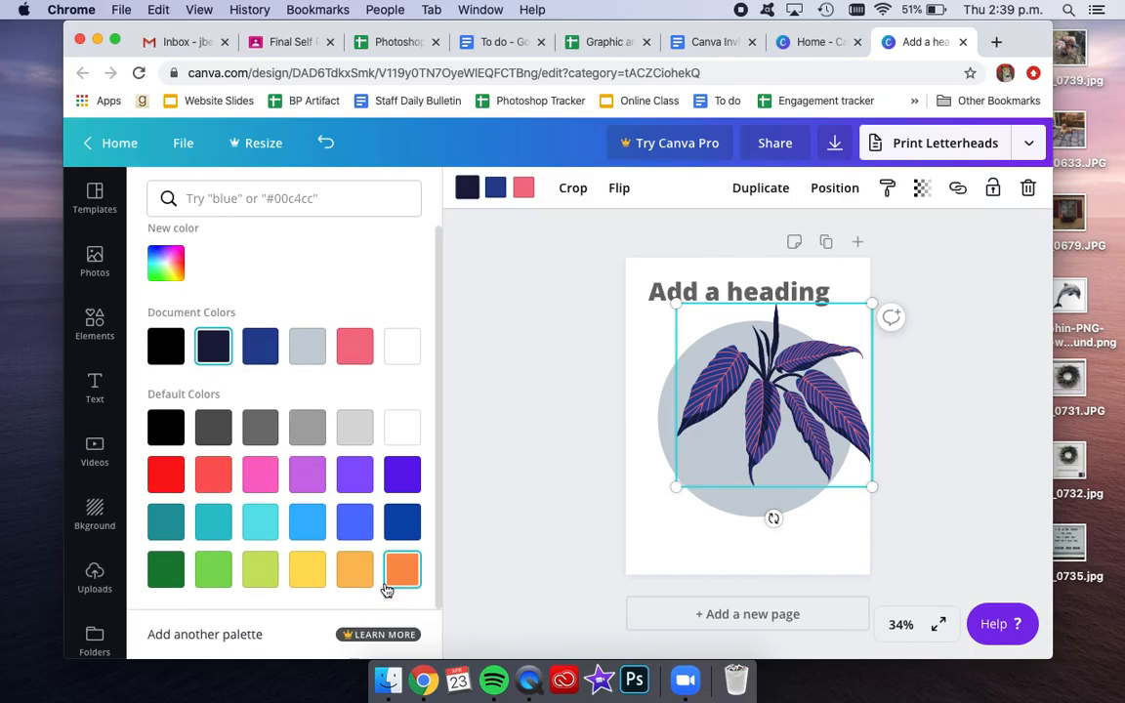
{"action": "left_click", "coordinate": [165, 522]}
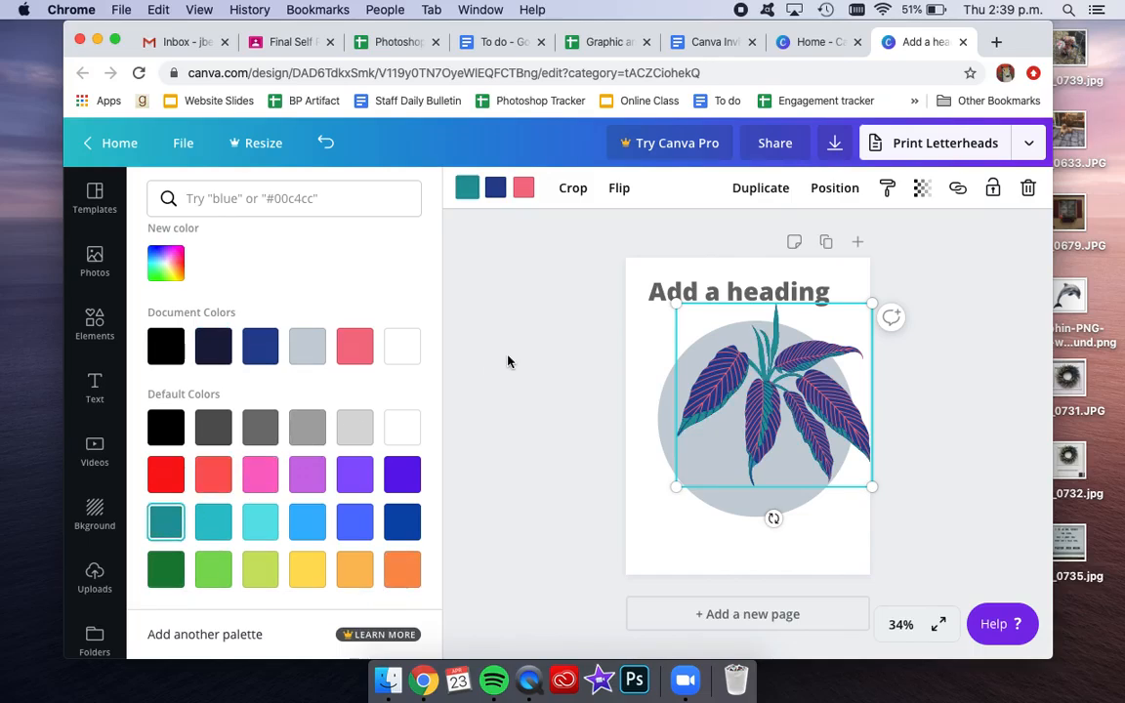
{"action": "left_click", "coordinate": [542, 335]}
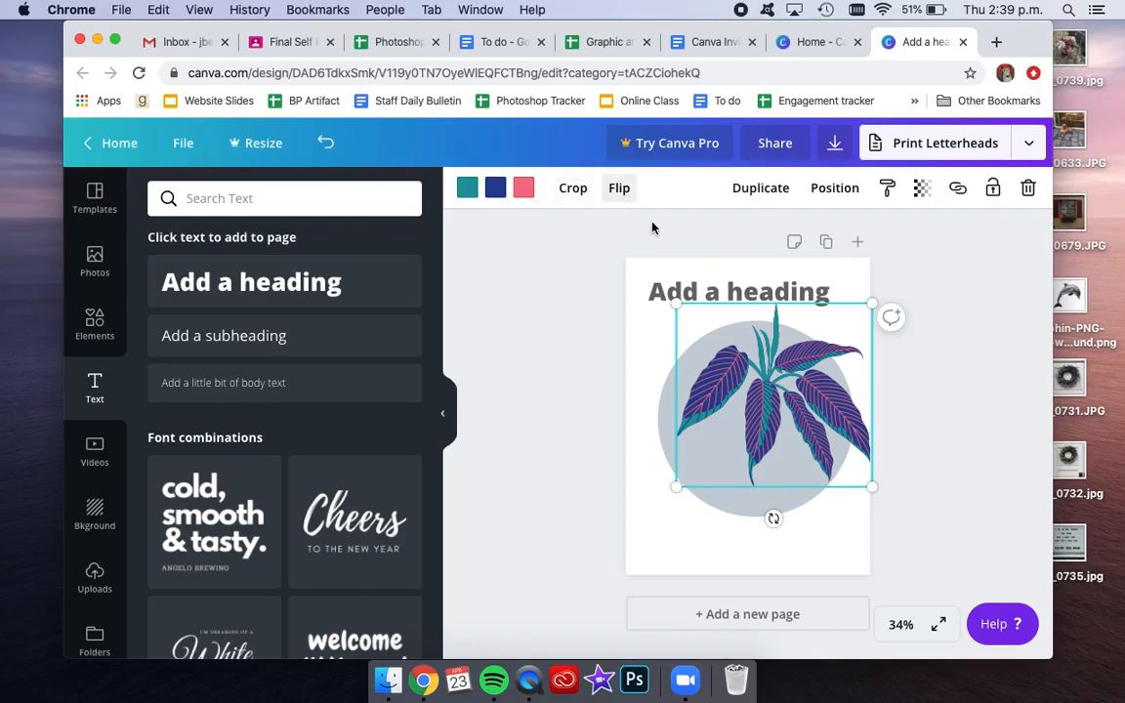
Shrink the leaf illustration to fit inside the circle and look at its layering and alignment options
{"action": "left_click_drag", "start_coordinate": [872, 309], "coordinate": [821, 350]}
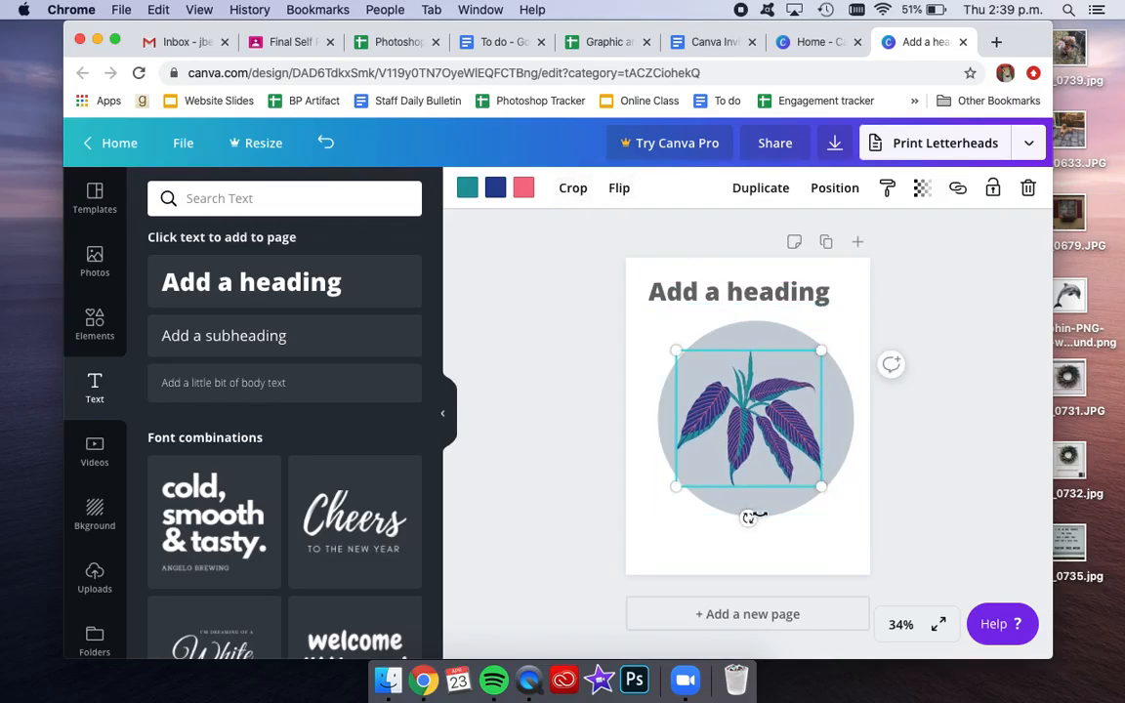
{"action": "left_click", "coordinate": [832, 187]}
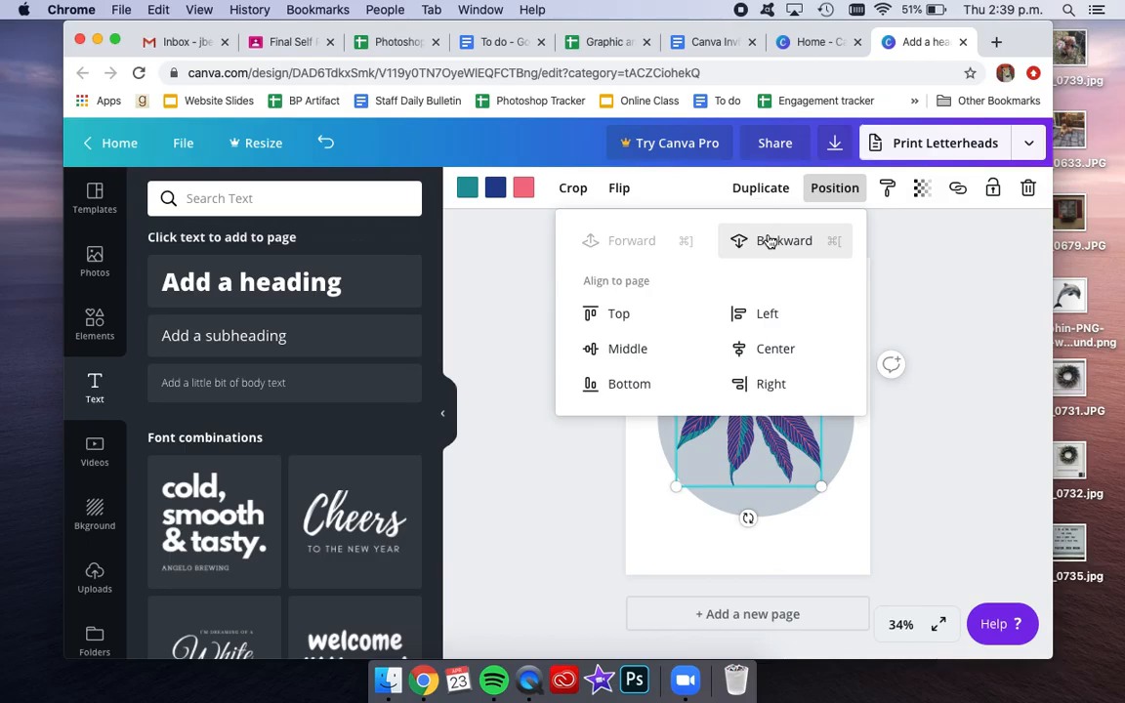
{"action": "left_click", "coordinate": [867, 309]}
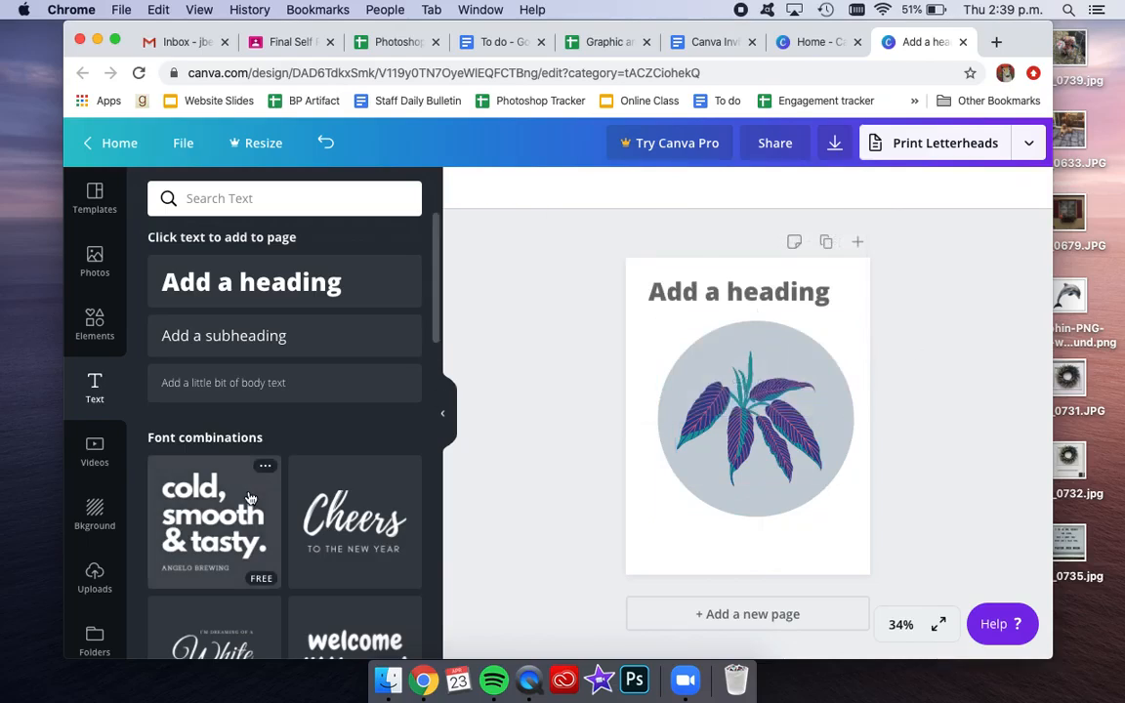
Apply the white marble background to the page
{"action": "left_click", "coordinate": [95, 512]}
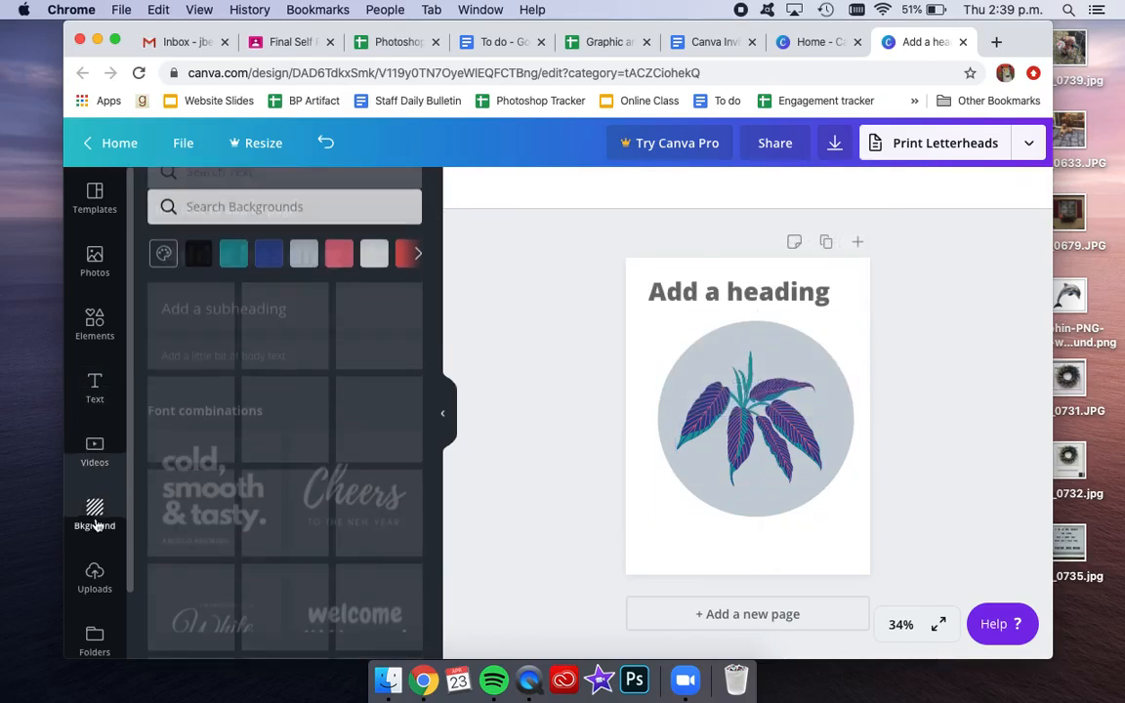
{"action": "left_click_drag", "start_coordinate": [176, 308], "coordinate": [661, 333]}
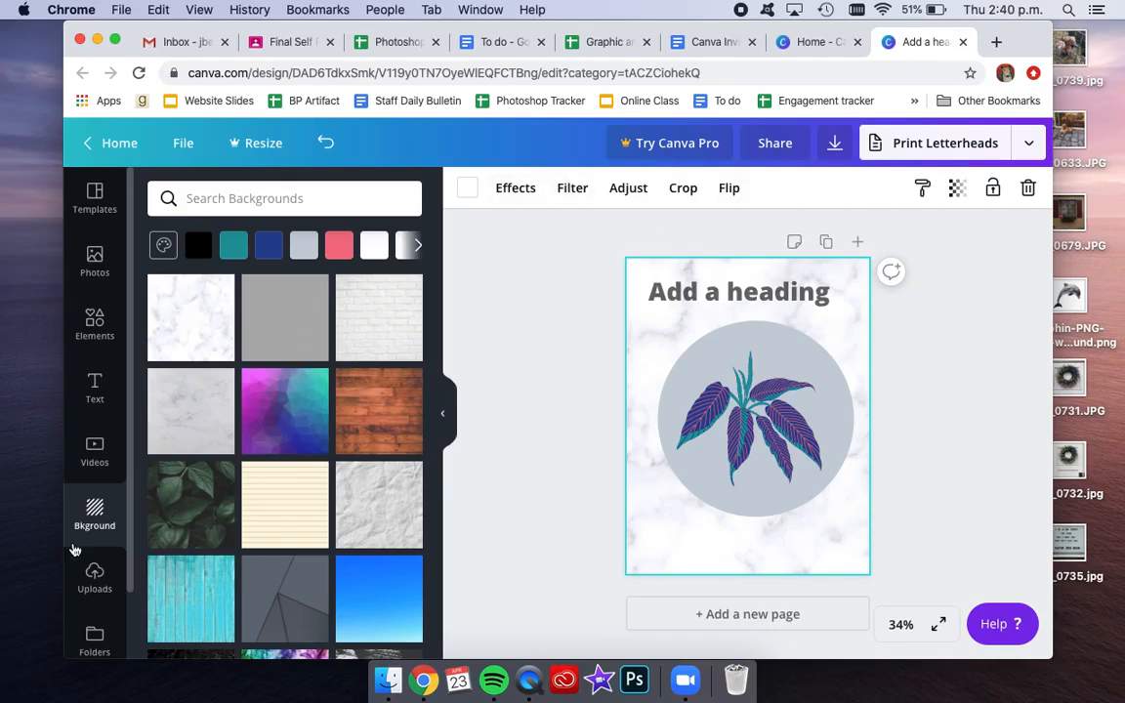
Search the elements for "dolphin" and try the blue premium dolphin on the page, deleting it again
{"action": "left_click", "coordinate": [96, 323]}
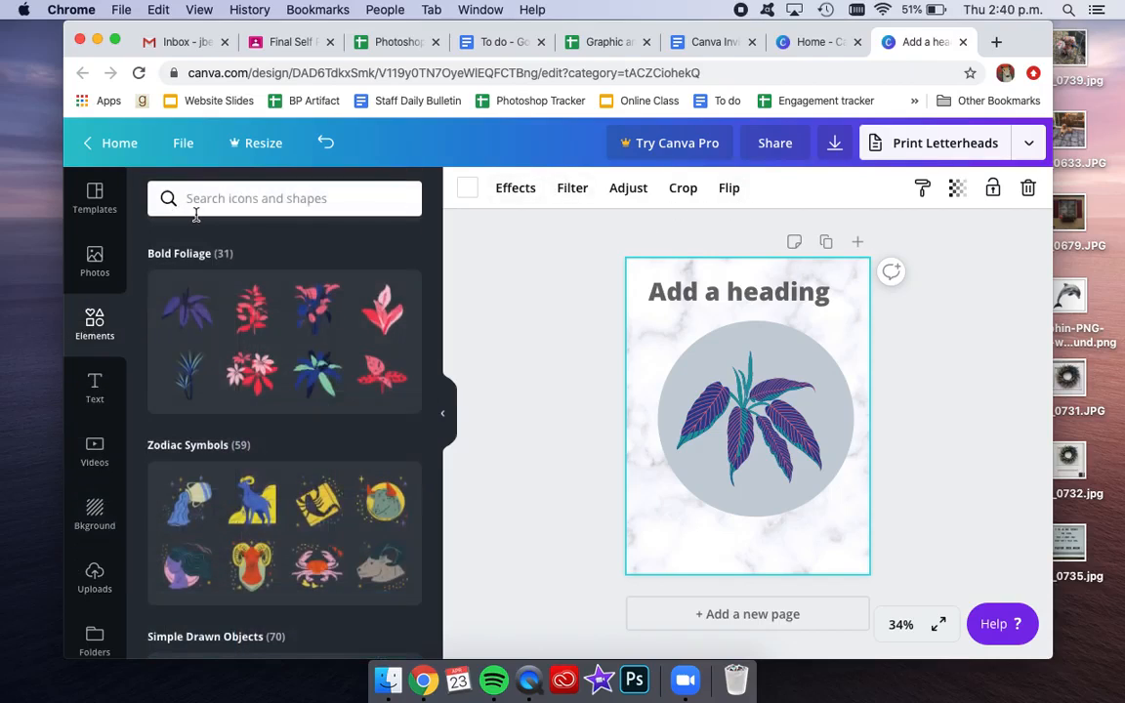
{"action": "left_click", "coordinate": [213, 205]}
{"action": "type", "text": "d"}
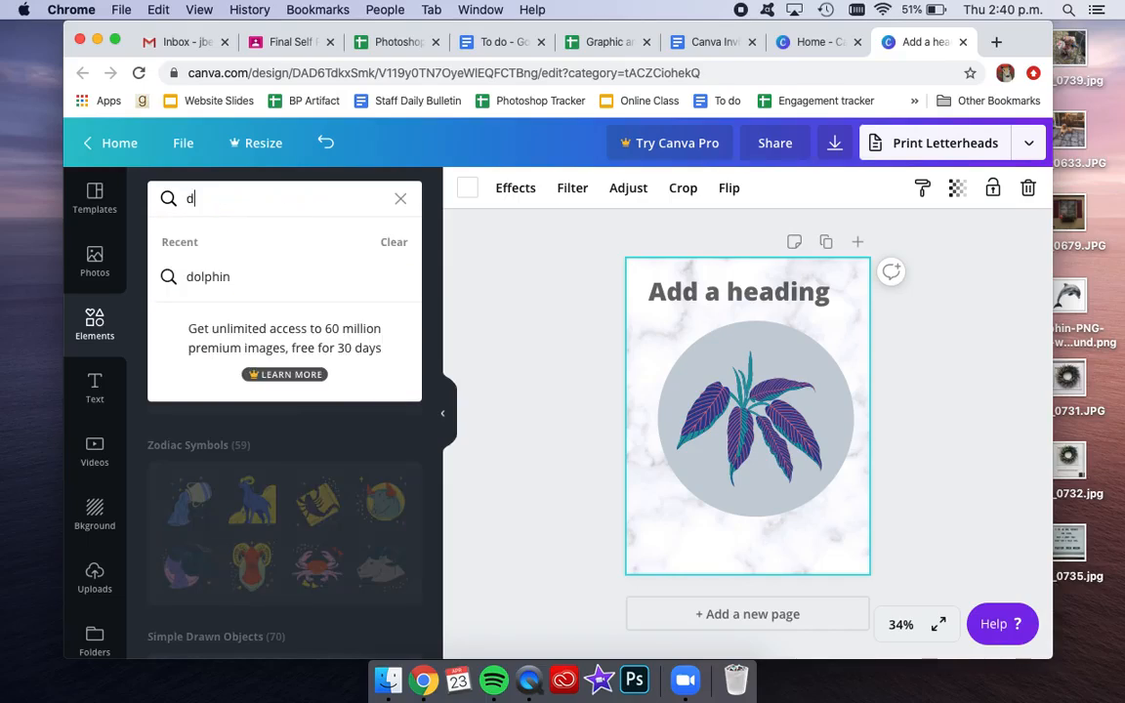
{"action": "type", "text": "olphin"}
{"action": "key", "text": "Return"}
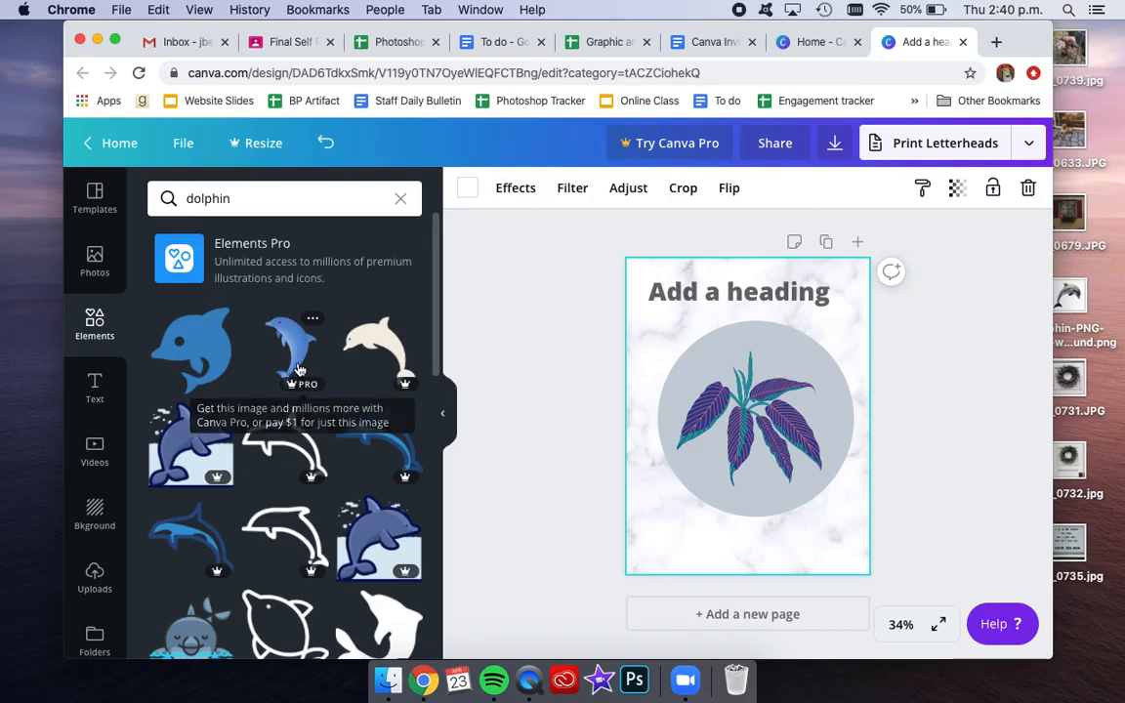
{"action": "left_click_drag", "start_coordinate": [270, 328], "coordinate": [675, 345]}
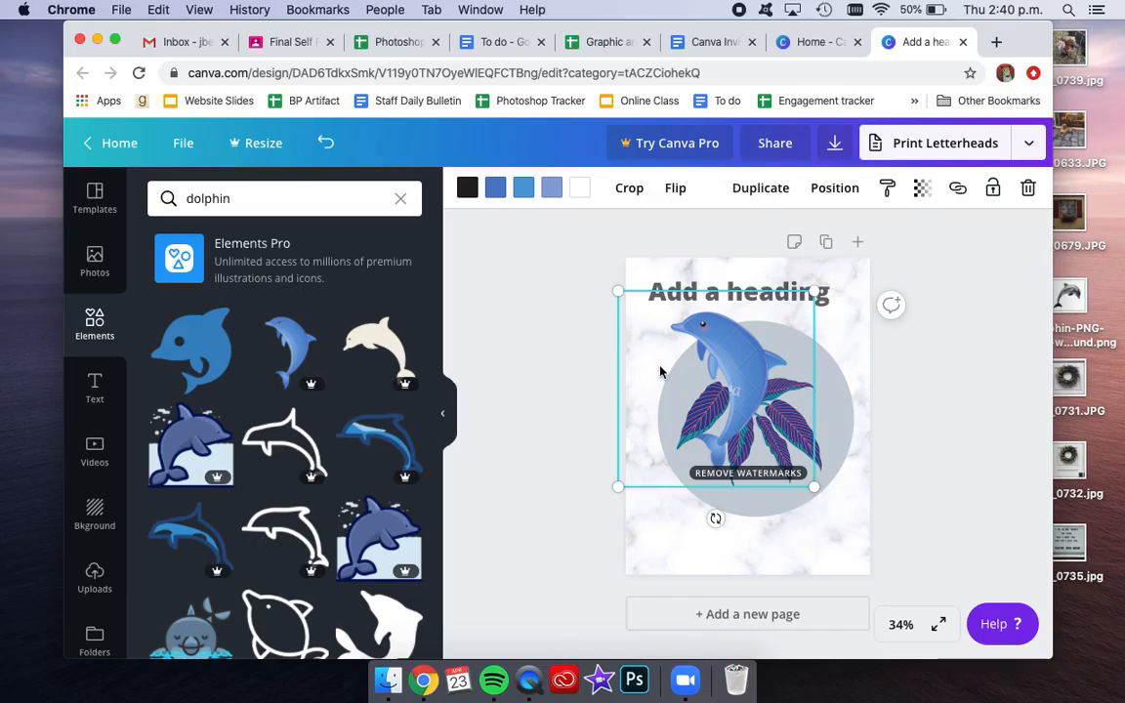
{"action": "key", "text": "Delete"}
Switch back to the Canva Invitation document and review its table of allowed and forbidden graphics
{"action": "left_click", "coordinate": [713, 42]}
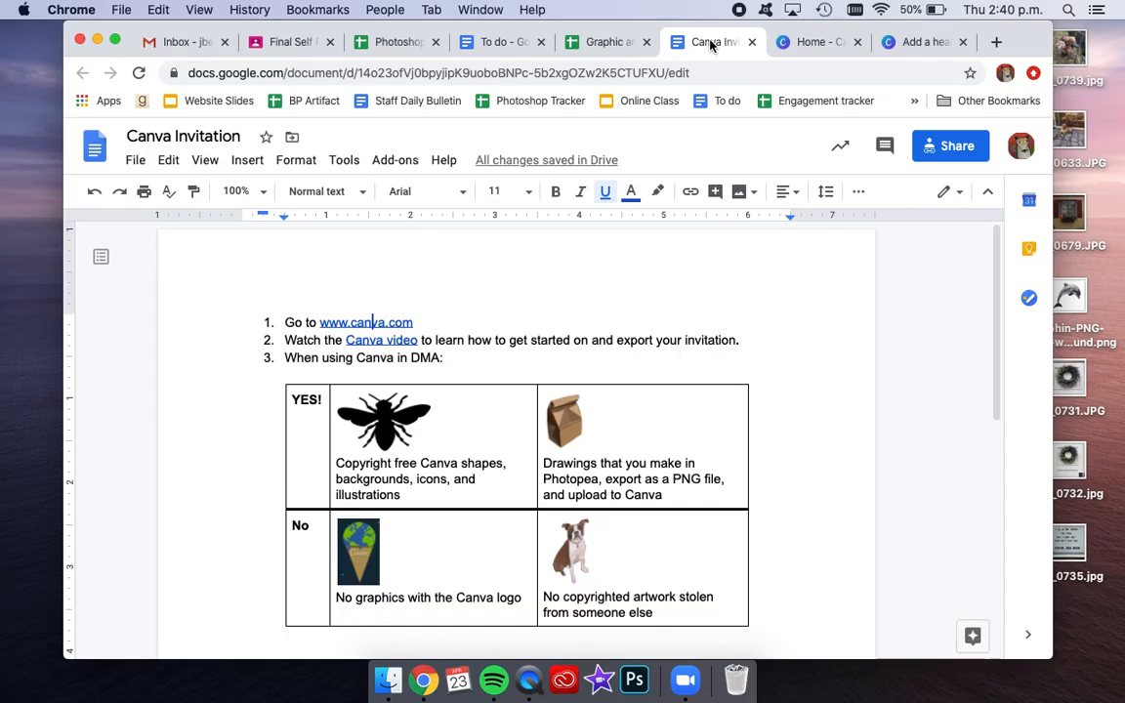
{"action": "scroll", "coordinate": [506, 361], "scroll_direction": "down", "scroll_amount": 2}
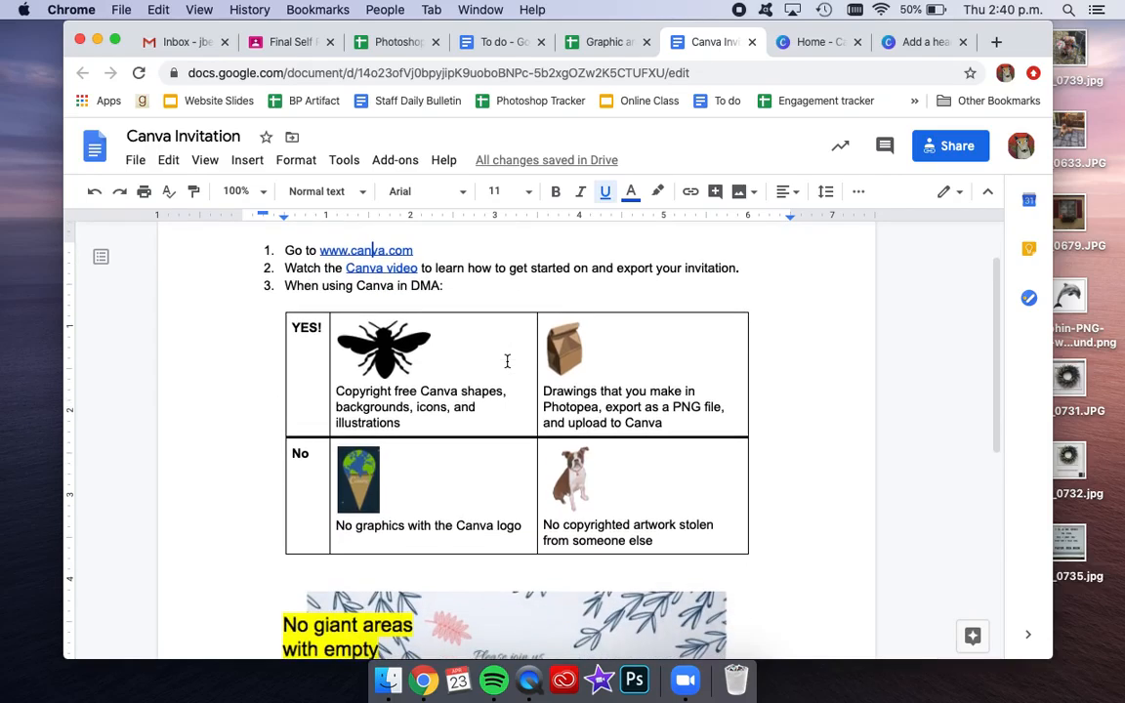